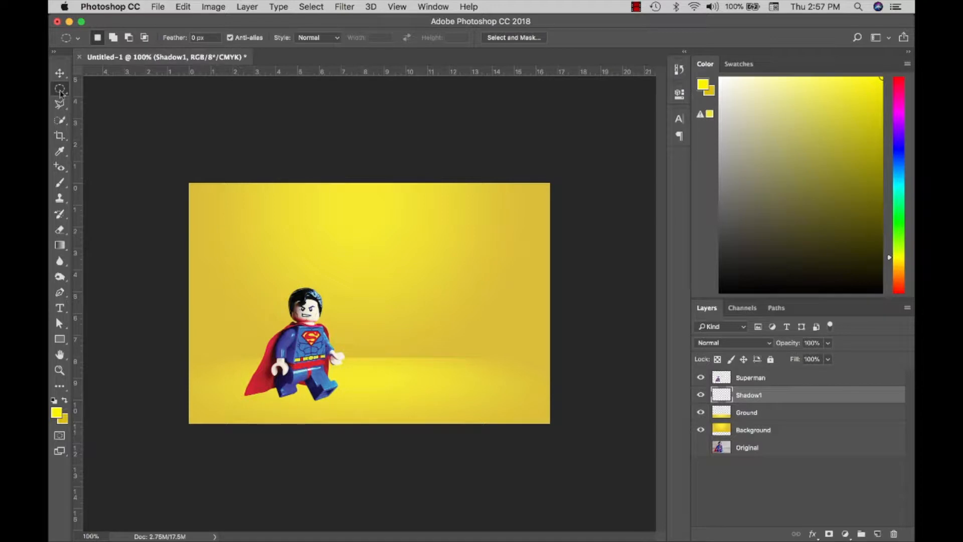
Step: Select two flat ellipses under Superman's feet on the Shadow1 layer, fill them with black at 100% opacity, and deselect
left_click_drag(304, 399, 342, 406)
left_click_drag(242, 400, 304, 406)
key("shift+BackSpace")
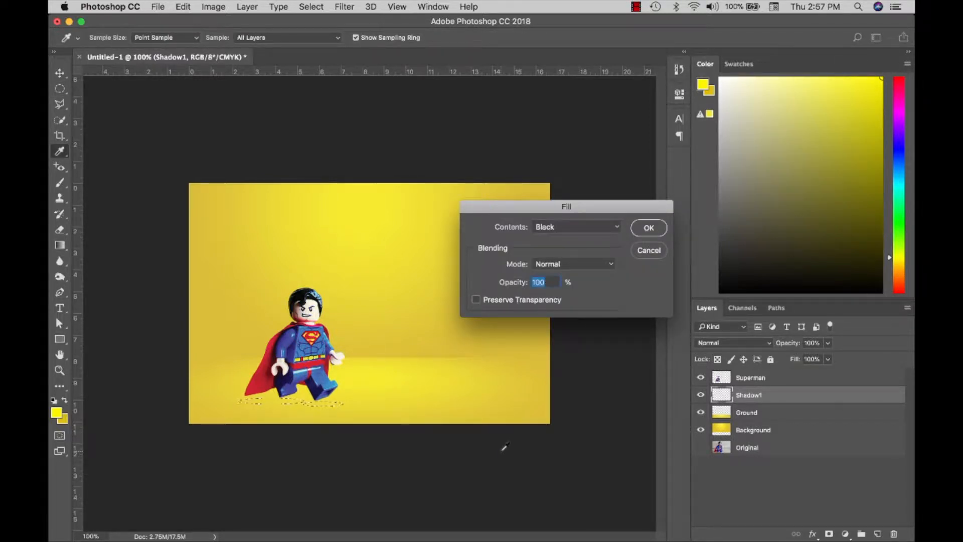
left_click(648, 228)
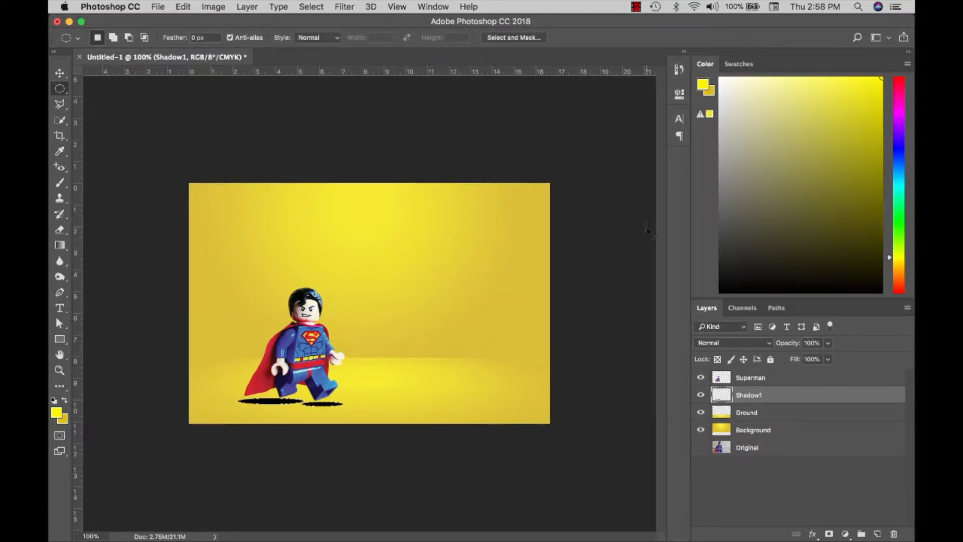
key("super+d")
Step: Apply a Gaussian Blur with a radius of 16.2 pixels to the black ellipses on the Shadow1 layer
left_click(345, 7)
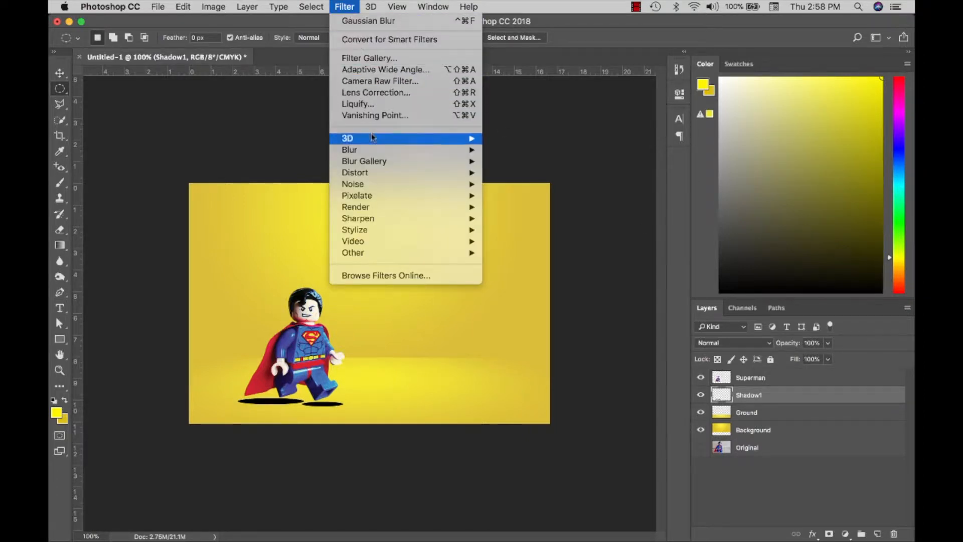
mouse_move(372, 149)
left_click(520, 195)
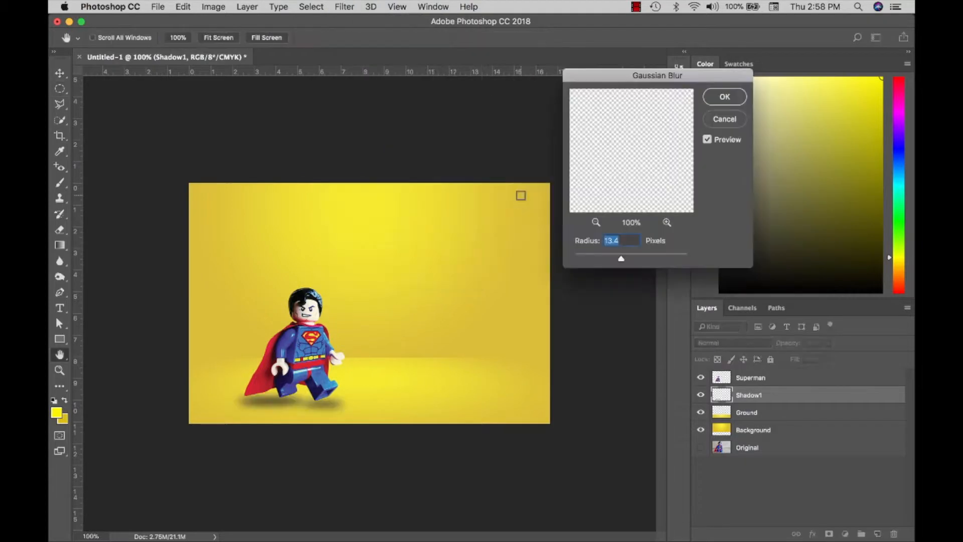
mouse_move(621, 260)
left_mouse_down()
mouse_move(634, 259)
mouse_move(623, 259)
left_mouse_up()
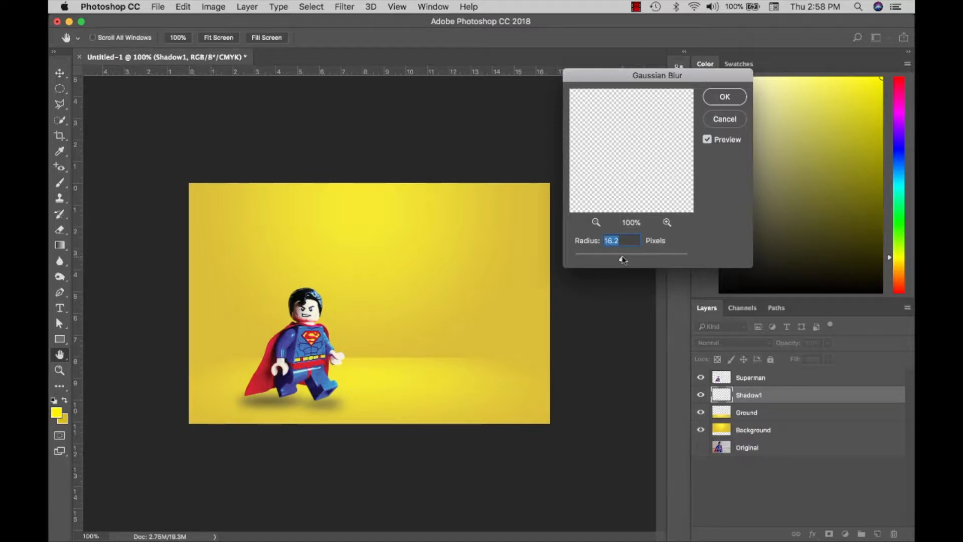
left_click(726, 97)
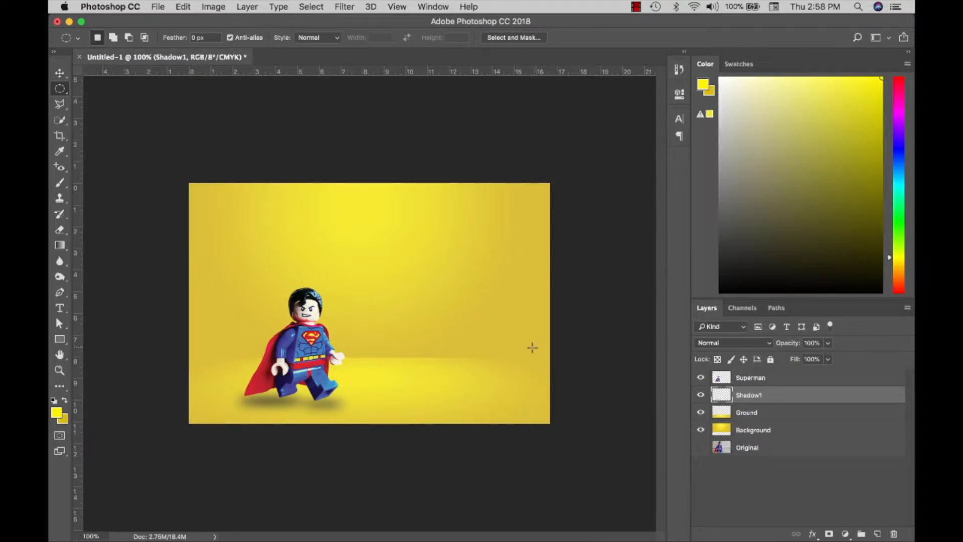
Step: Lower the Shadow1 layer's opacity to 72% and hide the layer
key("v")
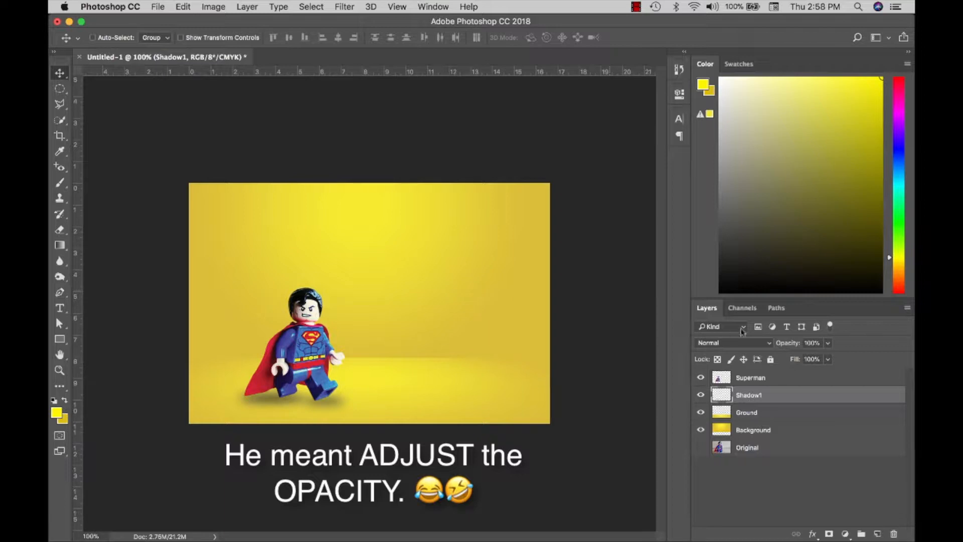
left_click(828, 342)
left_click_drag(828, 358, 813, 359)
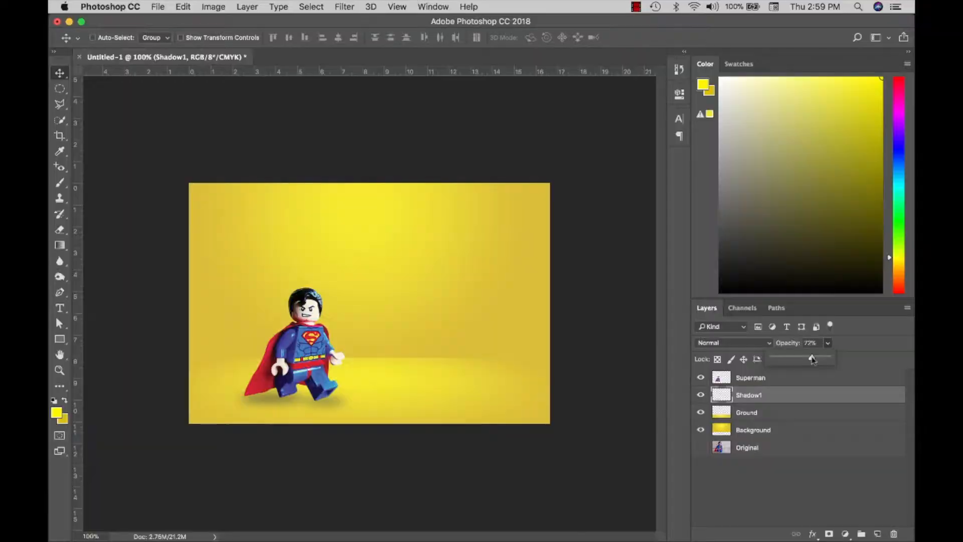
left_click(701, 395)
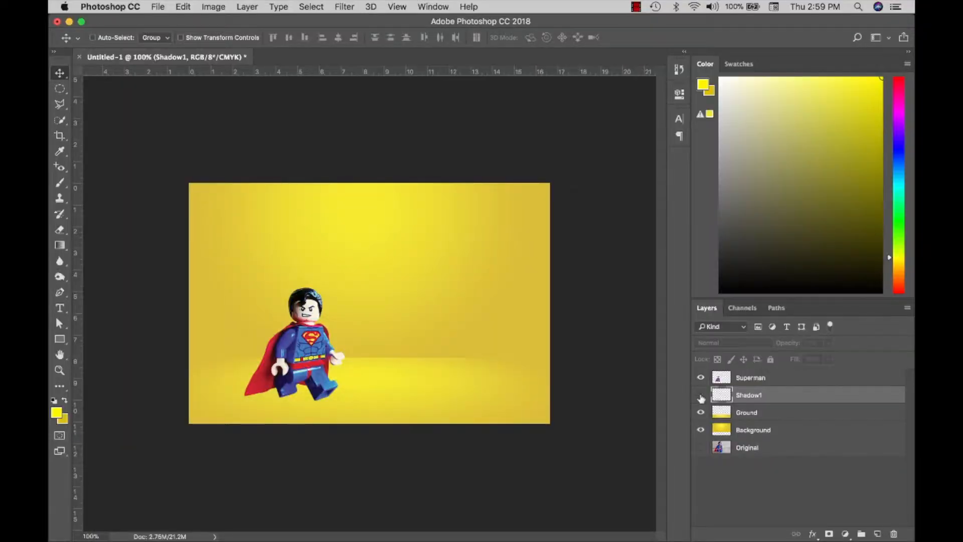
Step: Duplicate the Superman layer and place the copy directly beneath the original
left_click(760, 379)
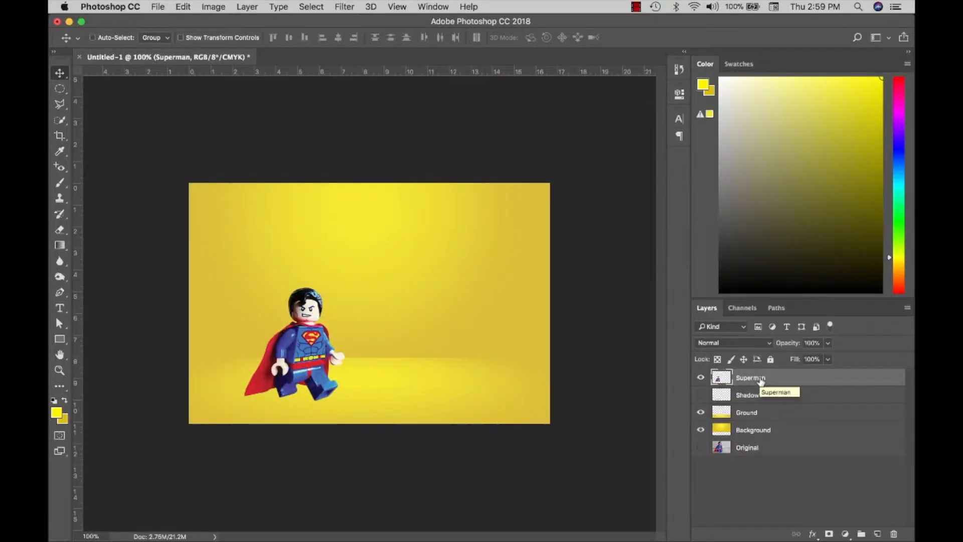
key("super+j")
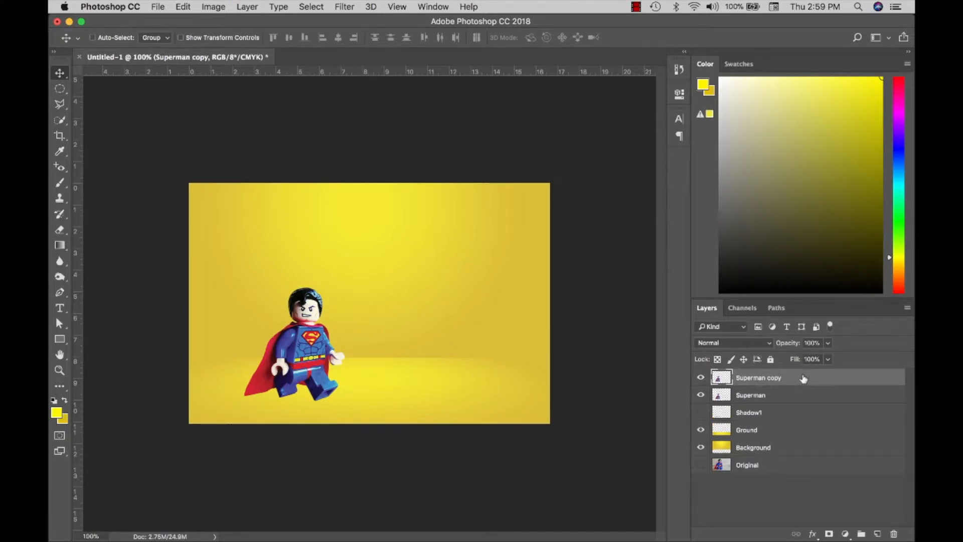
left_click_drag(803, 378, 807, 403)
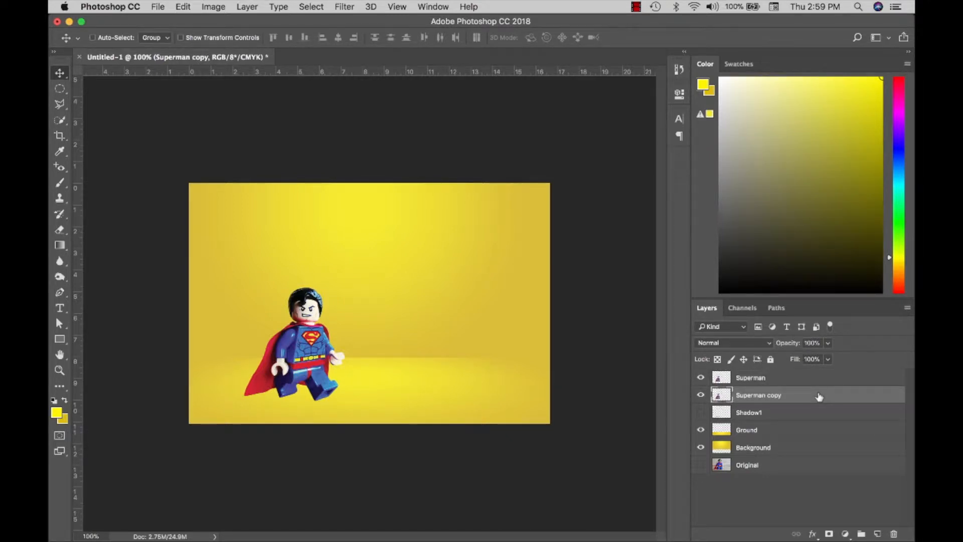
Step: Add a black Color Overlay in Normal mode at 100% opacity to the Superman copy layer
double_click(819, 396)
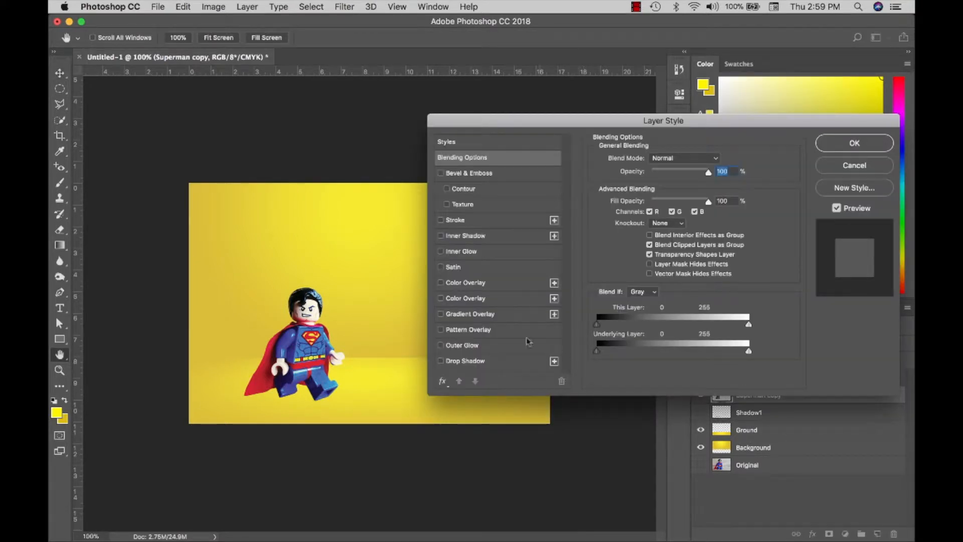
left_click(461, 284)
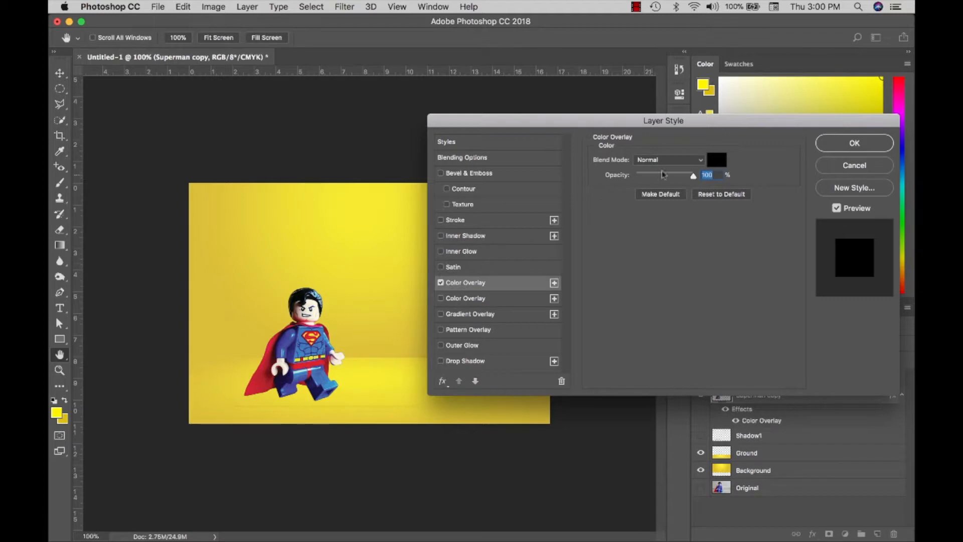
left_click(717, 160)
left_click(625, 88)
left_click(865, 144)
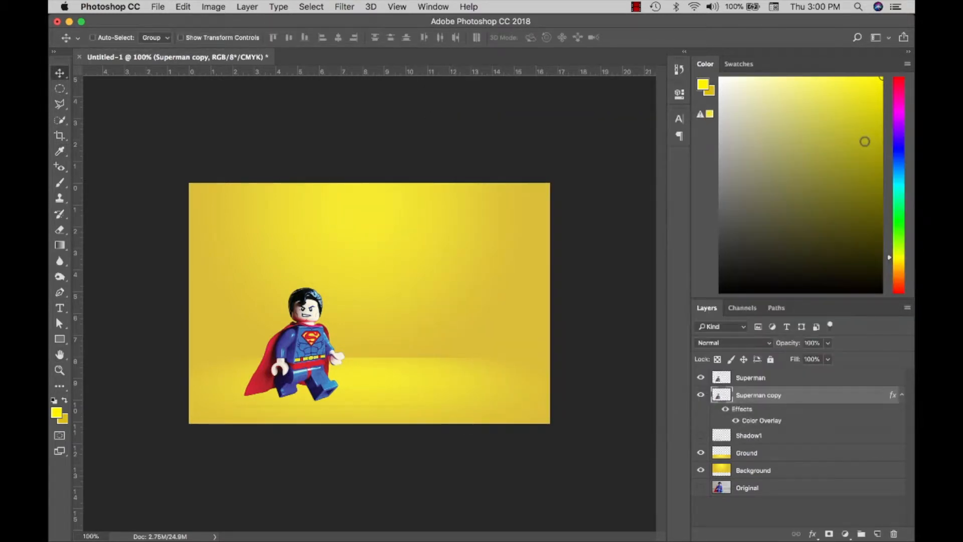
Step: Flip the black Superman copy vertically and move it down so that it starts at the figure's feet
key("super+t")
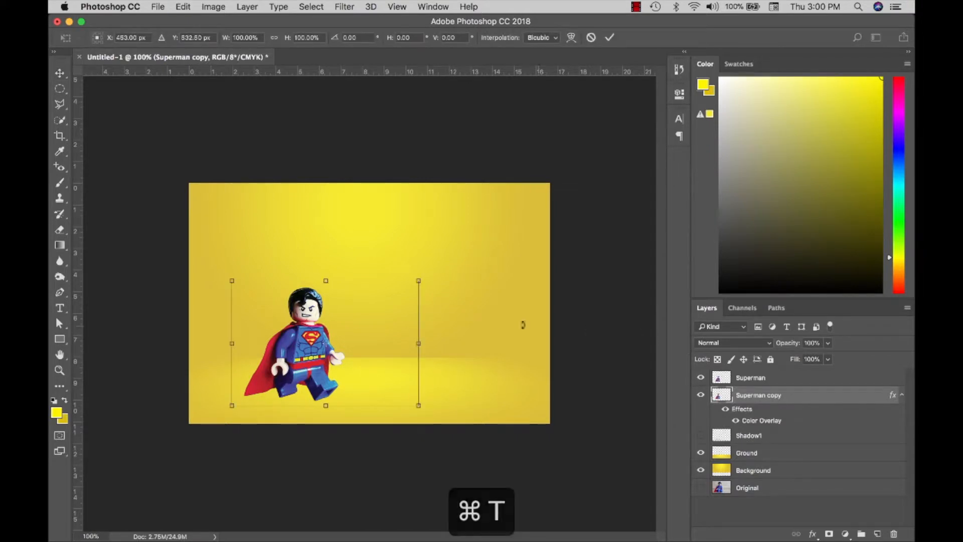
right_click(368, 330)
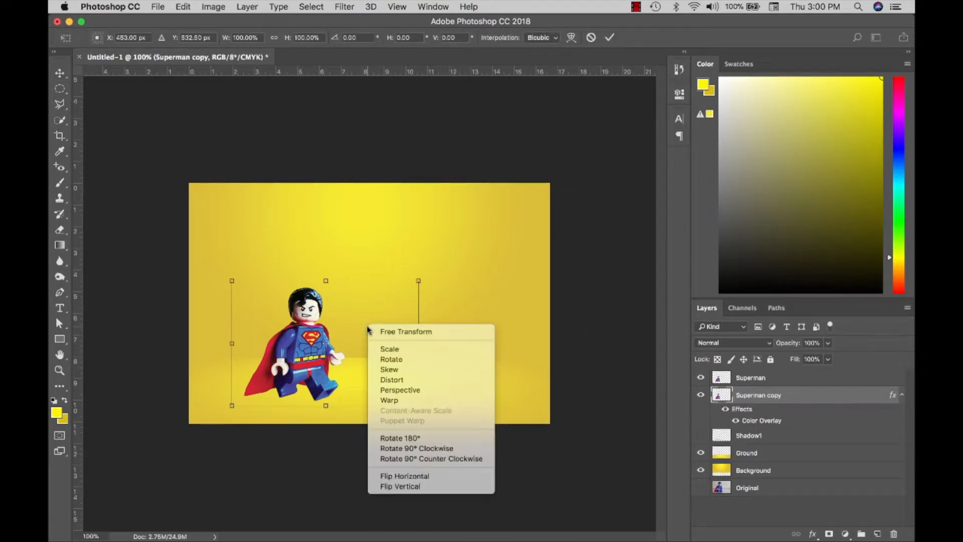
left_click(399, 486)
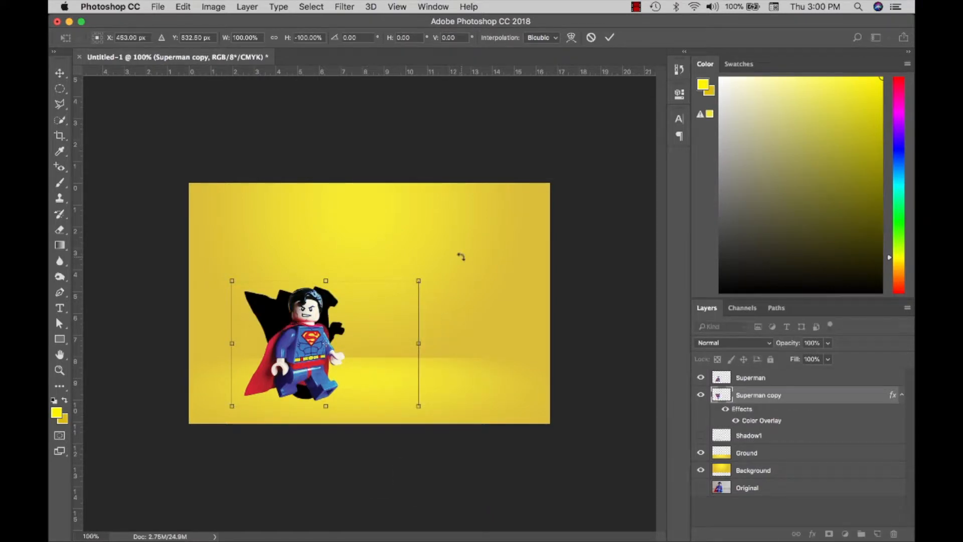
left_click(614, 40)
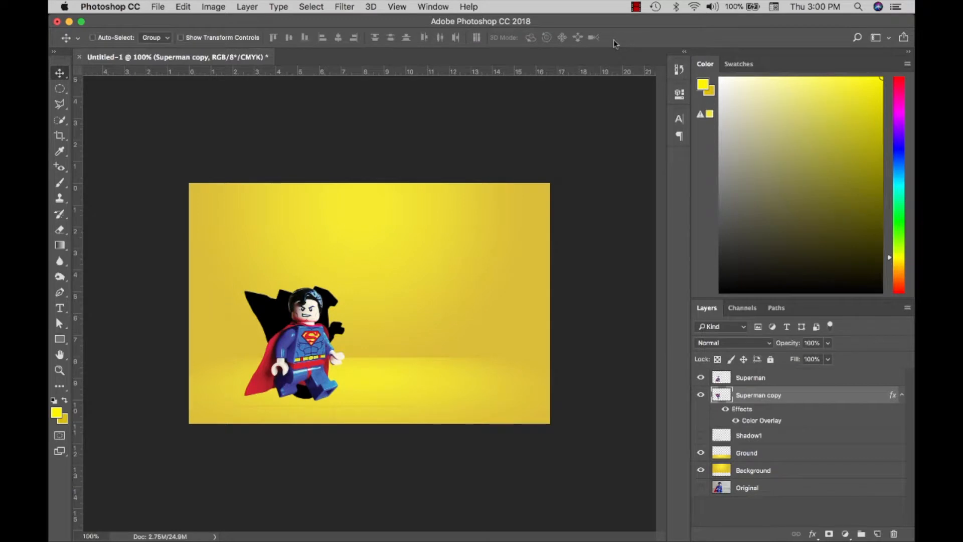
left_click_drag(351, 314, 347, 408)
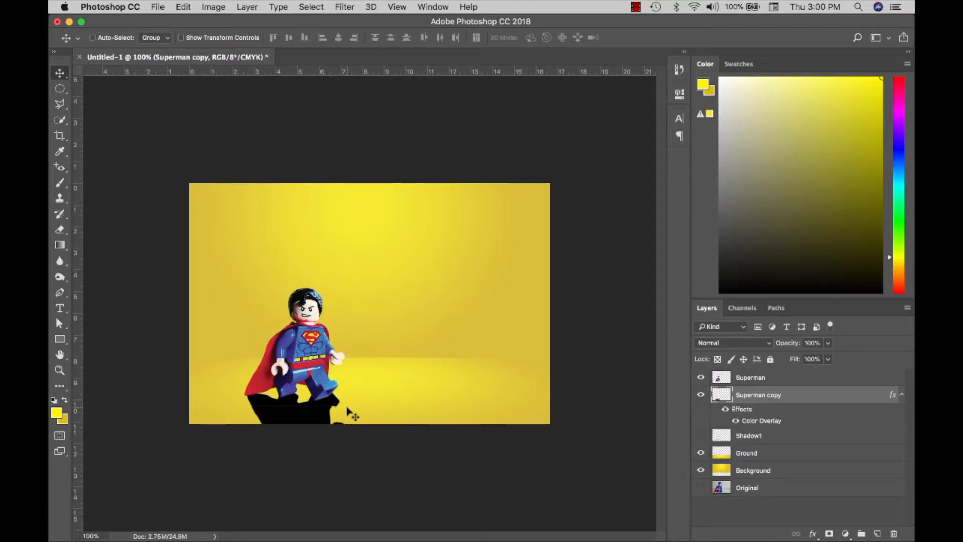
Step: Skew the flipped copy by pulling its lower-left corner outward about 18° and its lower-right corner slightly inward
key("super+t")
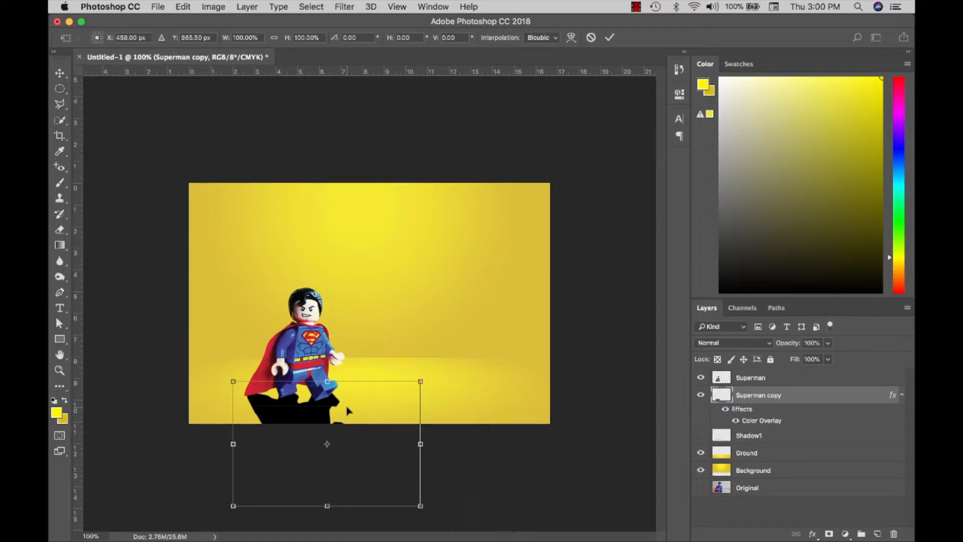
right_click(347, 410)
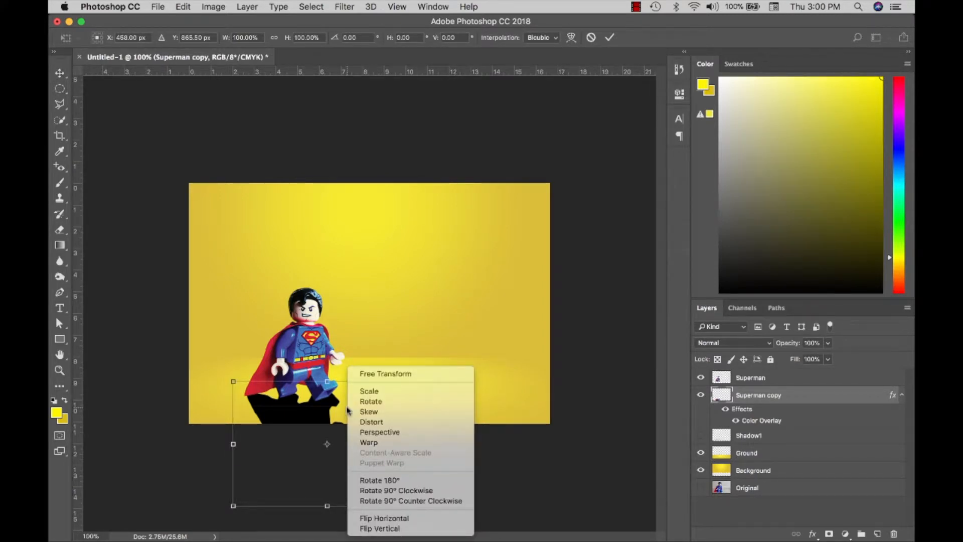
left_click(359, 412)
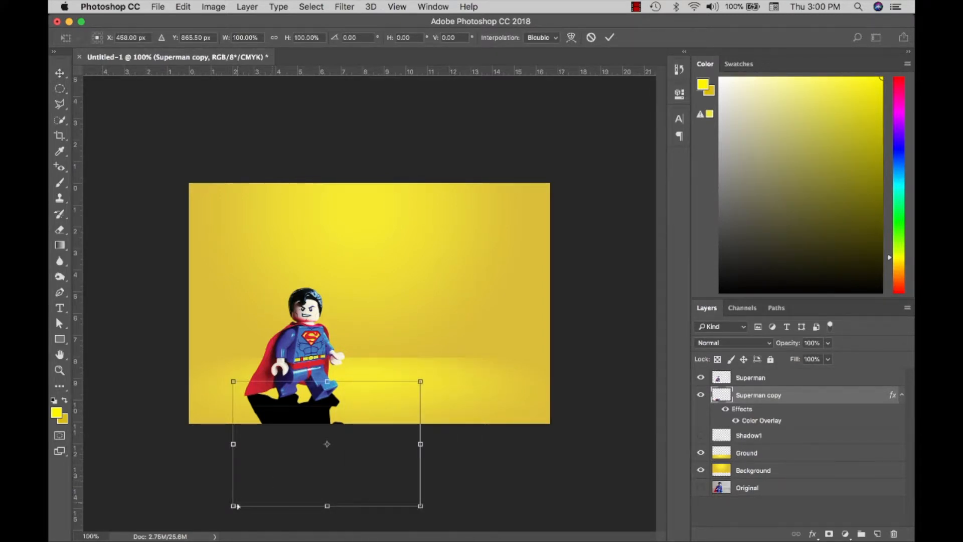
left_click_drag(234, 506, 192, 505)
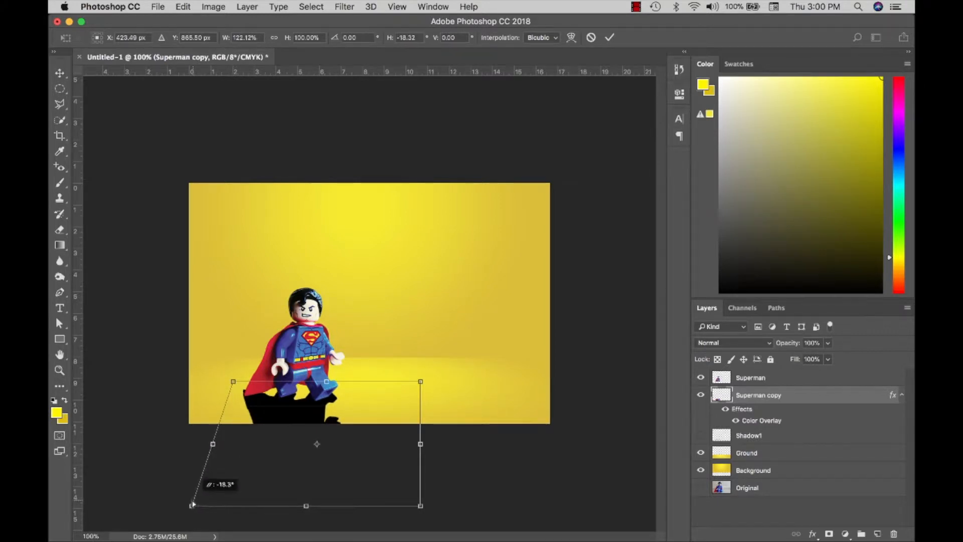
left_click_drag(420, 506, 411, 508)
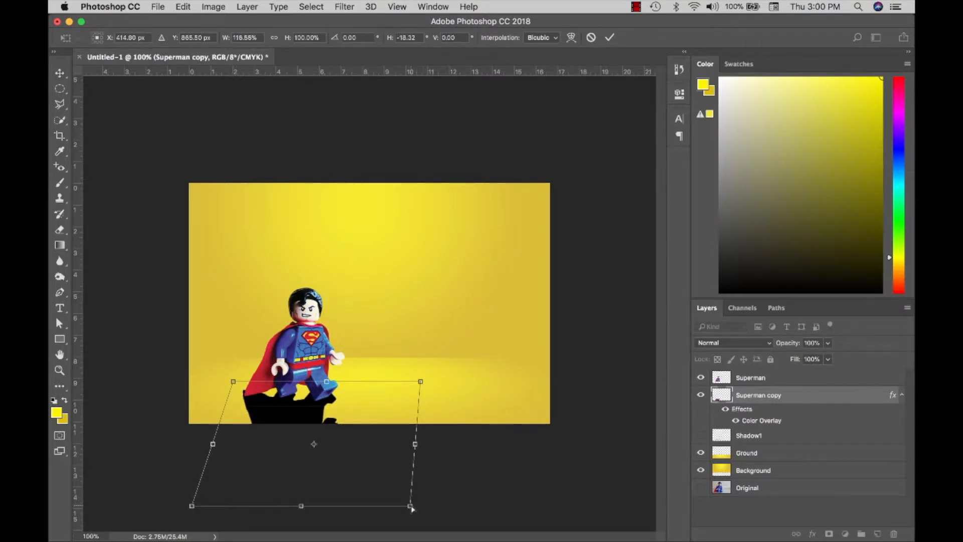
left_click(609, 39)
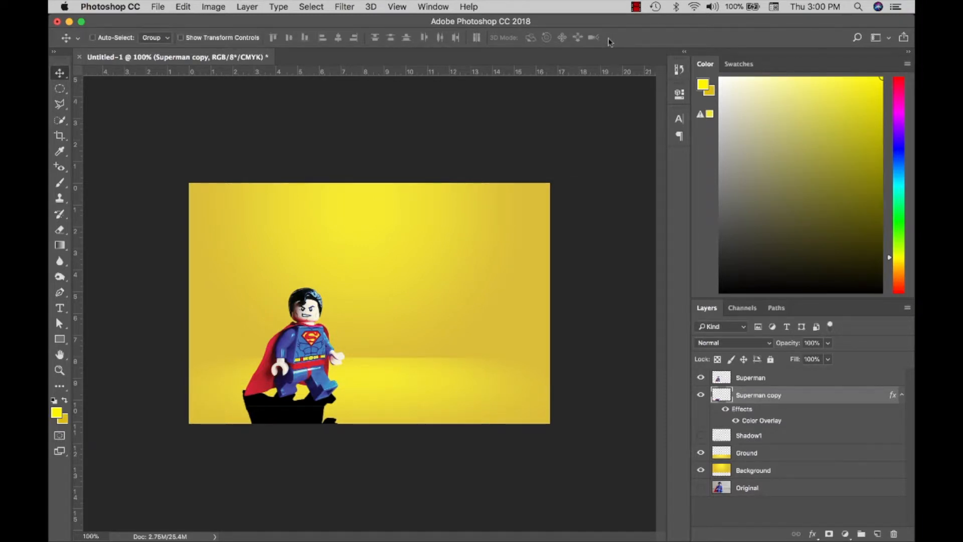
Step: Apply a Gaussian Blur with a radius of about 22 pixels to the skewed Superman copy
left_click(352, 8)
mouse_move(369, 148)
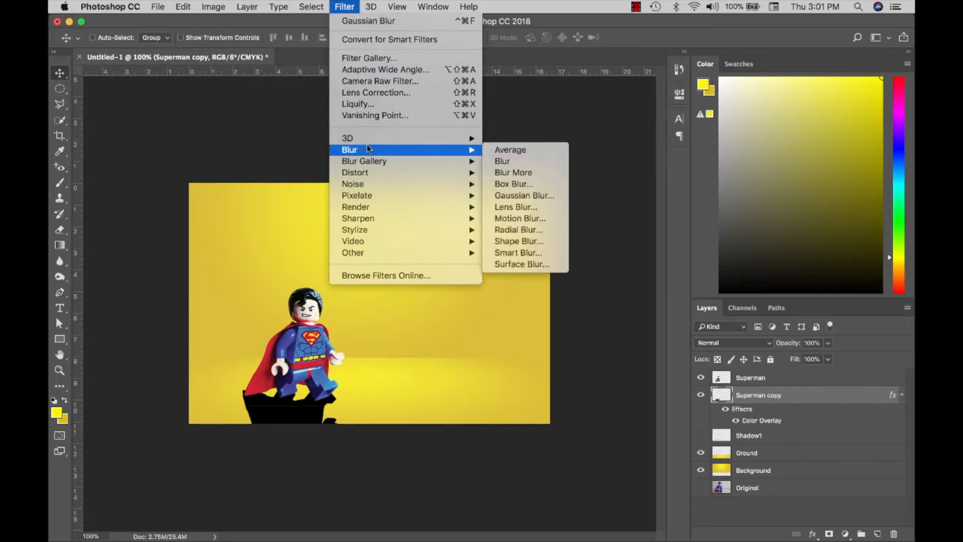
left_click(522, 196)
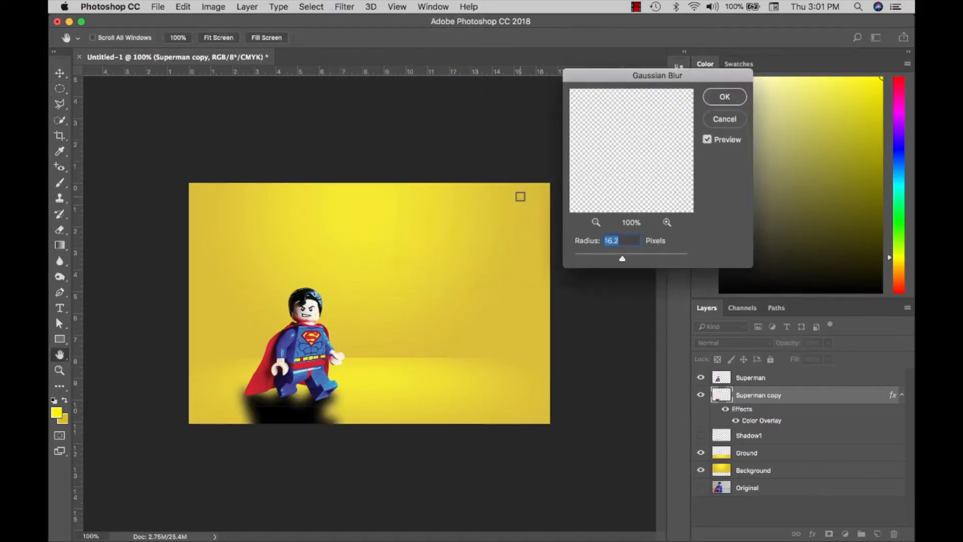
left_click_drag(623, 259, 626, 261)
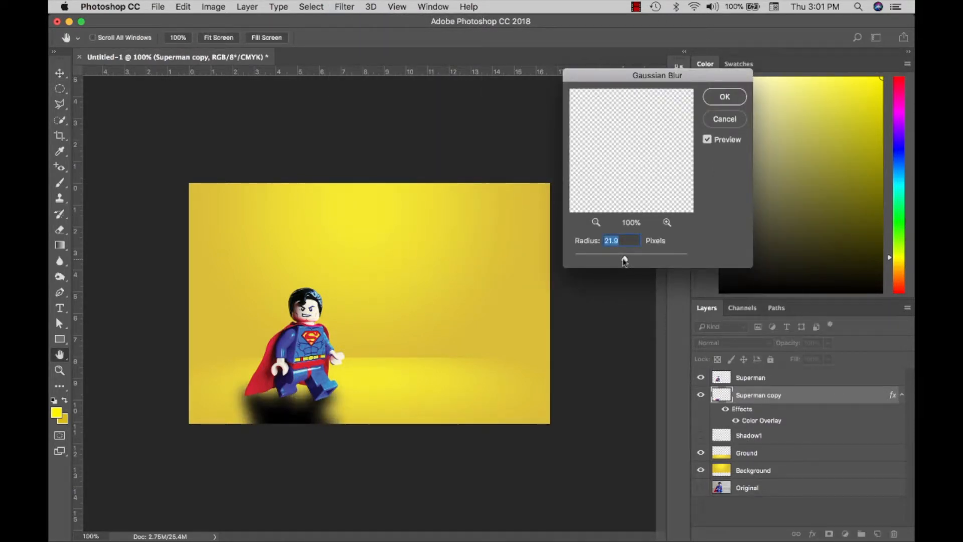
left_click(726, 97)
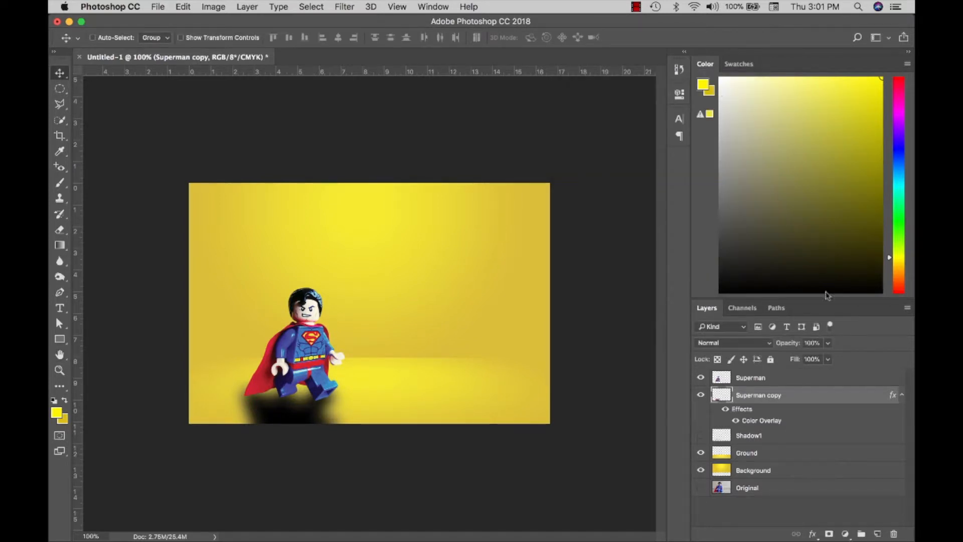
Step: Lower the Superman copy's opacity to 35% and squash its height from below to about 67%
left_click(828, 343)
left_click_drag(828, 357, 793, 362)
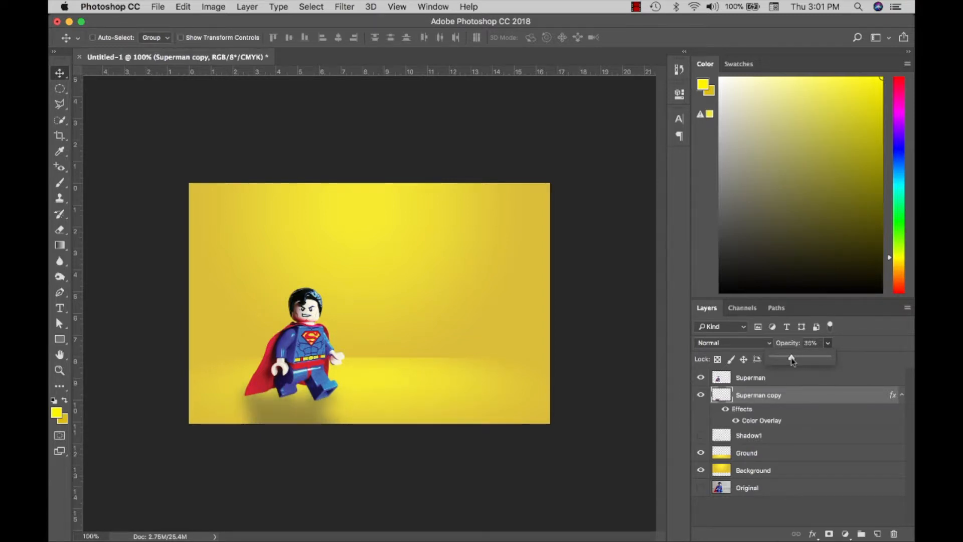
key("super+t")
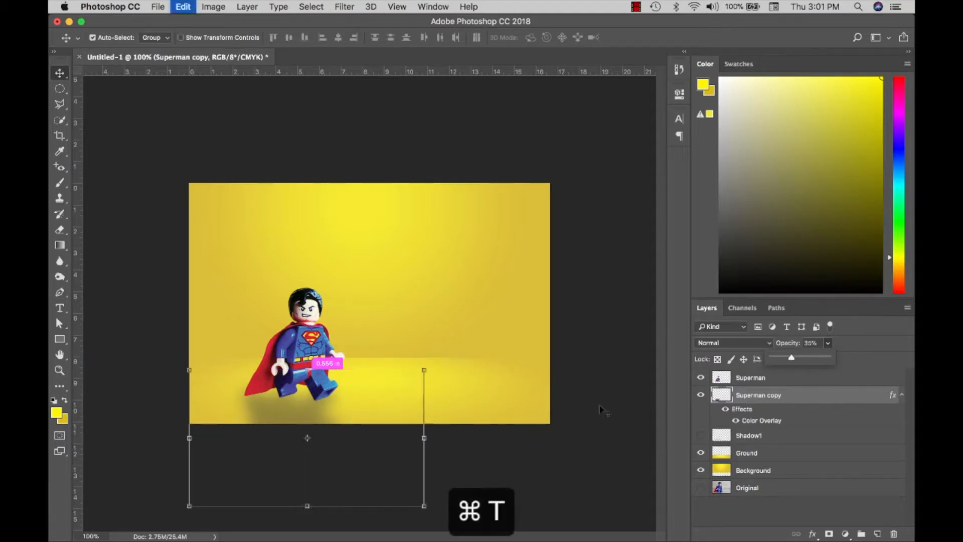
left_click_drag(307, 504, 306, 461)
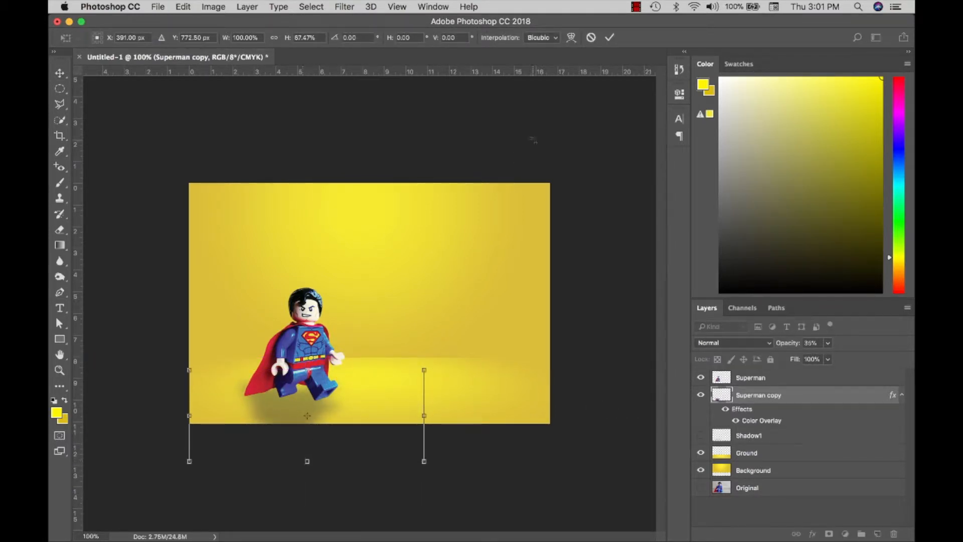
left_click(610, 38)
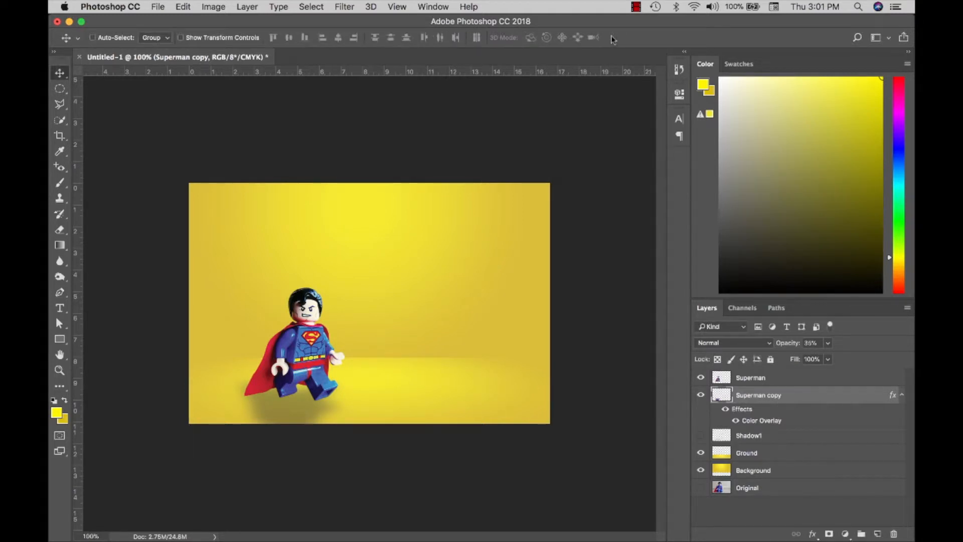
Step: Rename the Superman copy layer Shadow2 and hide it
double_click(765, 396)
type("Shadow2")
key("Return")
left_click(701, 395)
Step: Add a new empty layer above Shadow2 and name it Shadow3
left_click(878, 534)
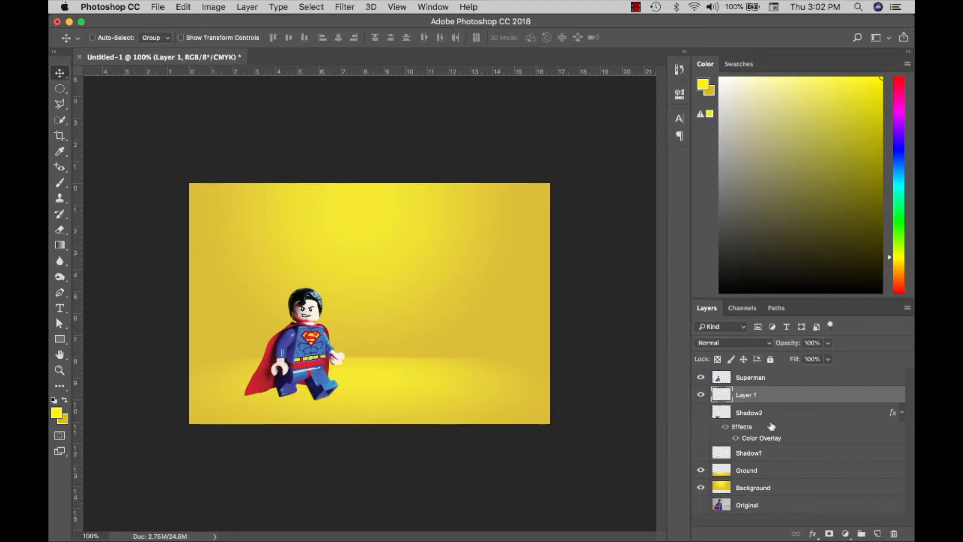
double_click(745, 395)
type("Shadow3")
key("Return")
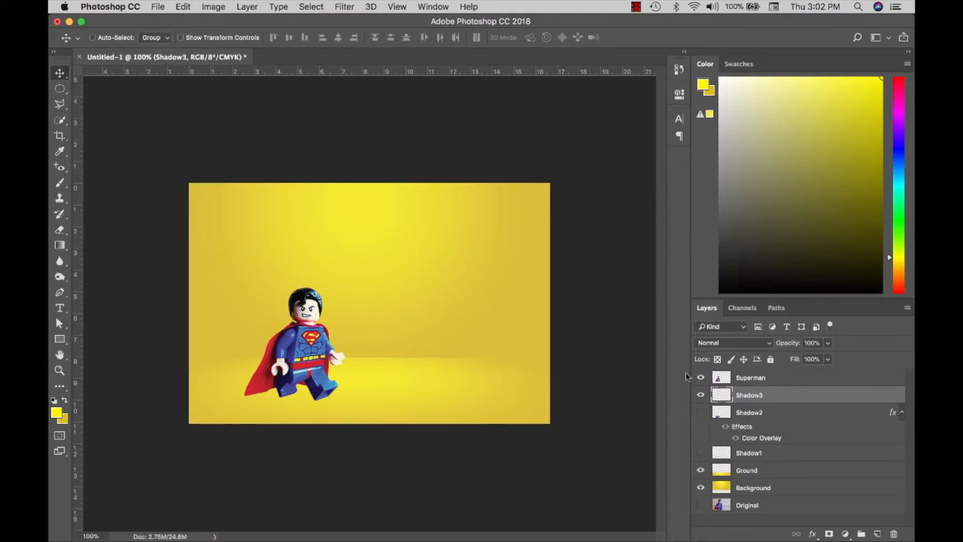
Step: Outline a trapezoid under Superman's feet with the Polygonal Lasso, fill it with black at 100% opacity, and deselect
left_click(57, 106)
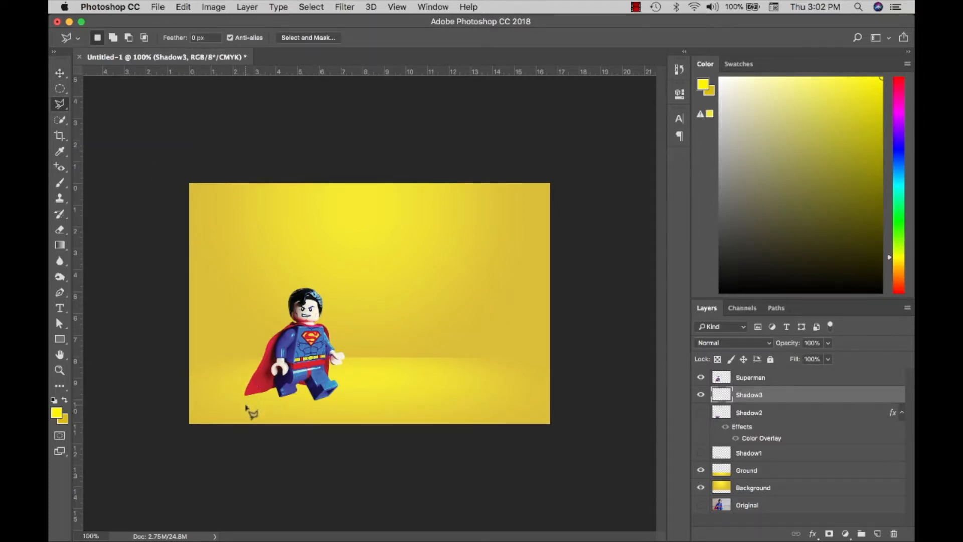
left_click(287, 405)
left_click(350, 405)
left_click(331, 377)
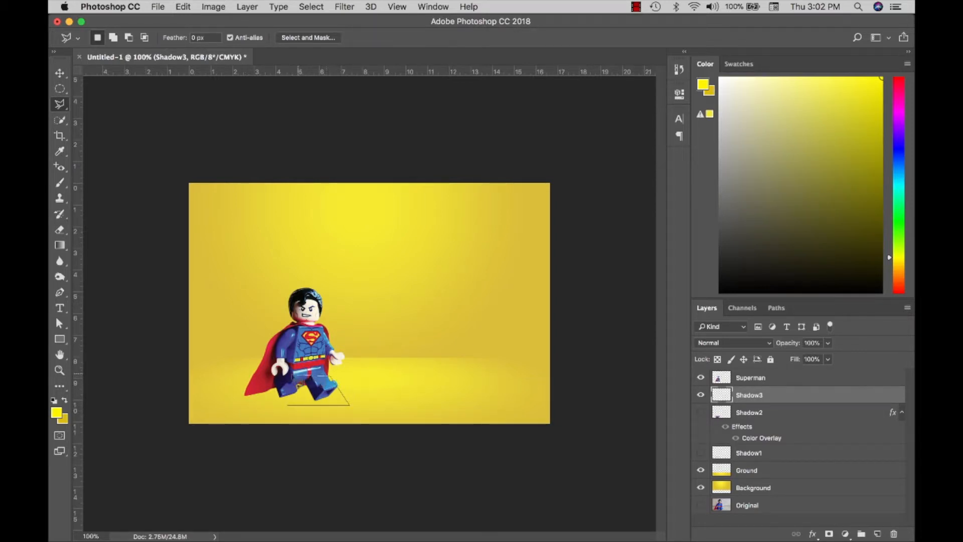
left_click(273, 377)
double_click(247, 405)
key("shift+F5")
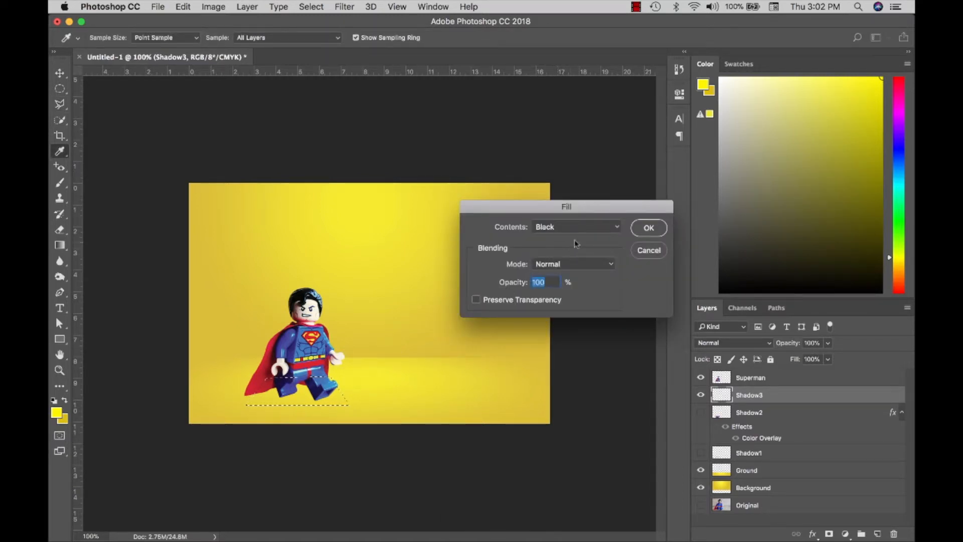
left_click(649, 229)
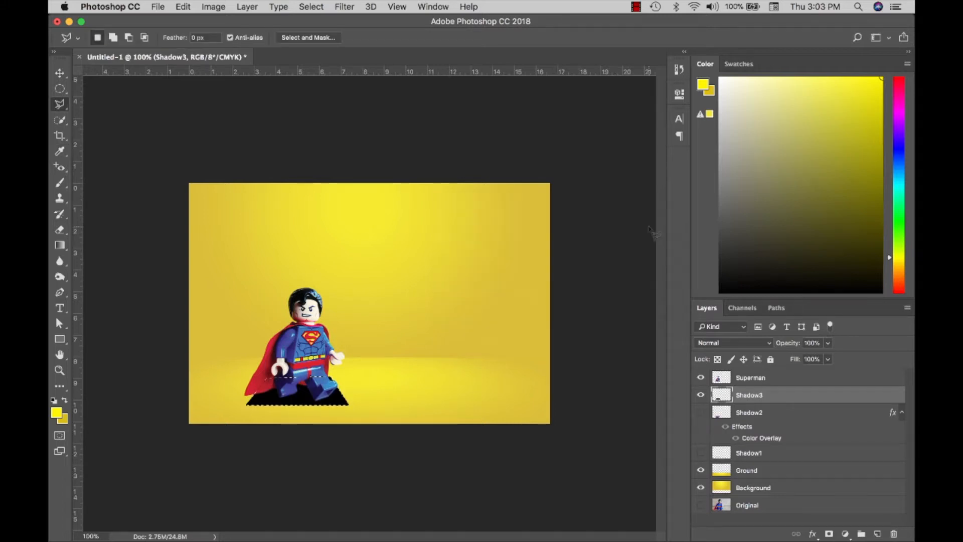
key("super+d")
Step: Apply a Gaussian Blur with a radius of 21.9 pixels to the black trapezoid on Shadow3
left_click(346, 7)
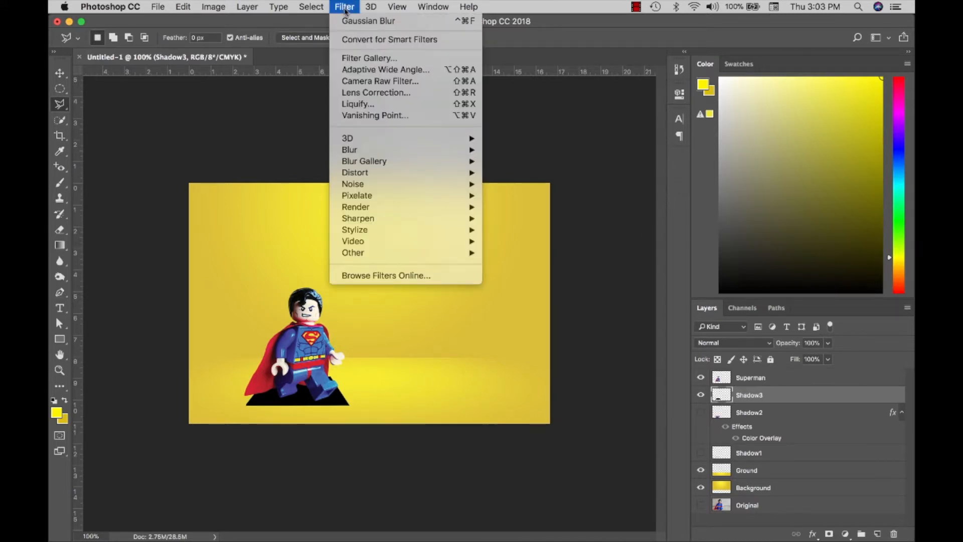
mouse_move(352, 152)
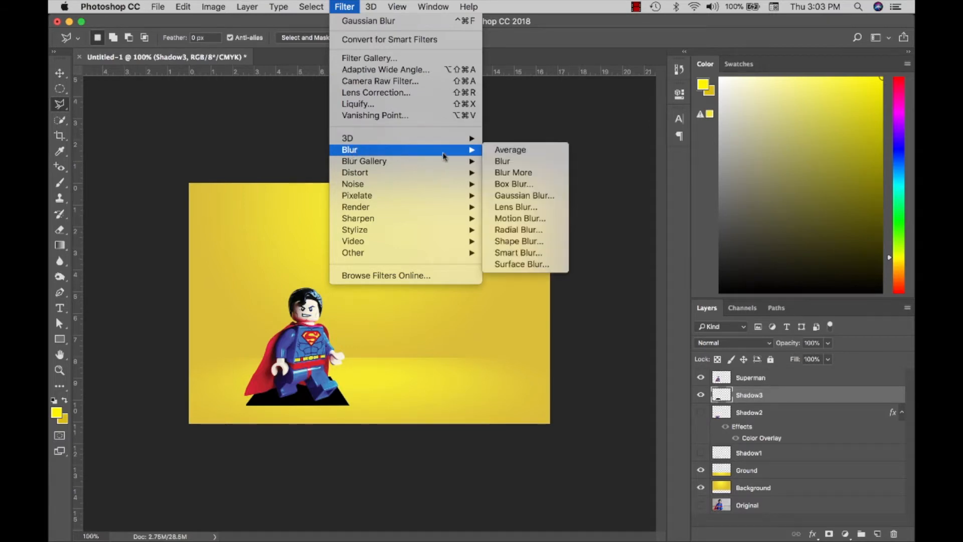
left_click(515, 196)
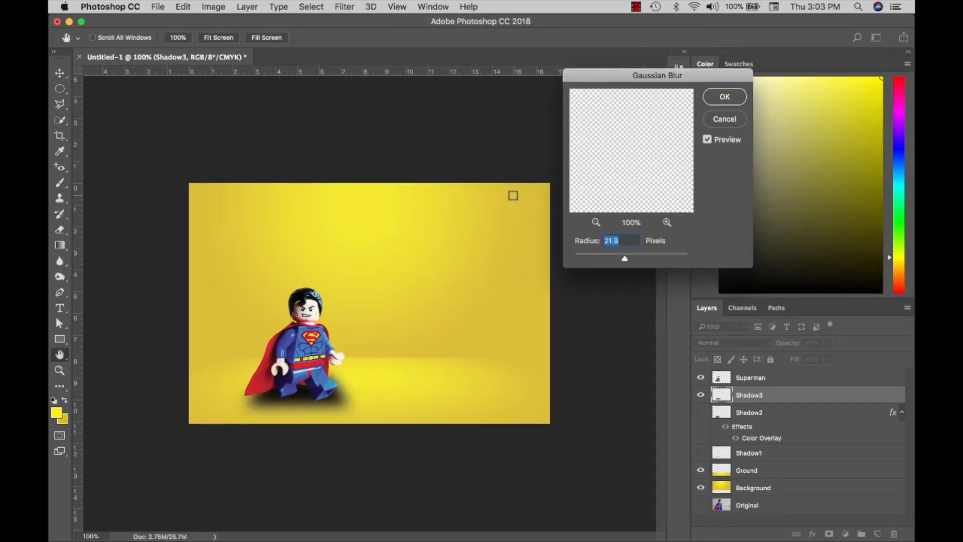
left_click(727, 98)
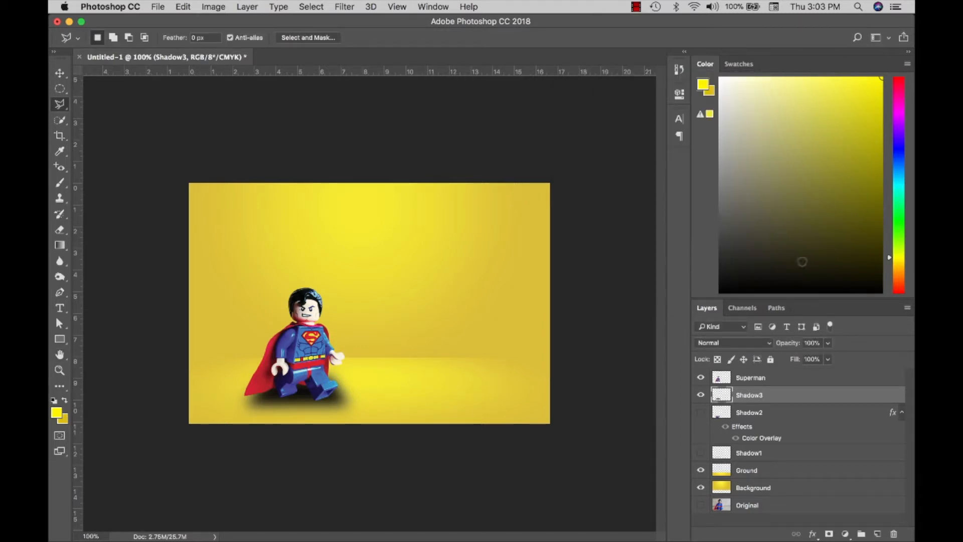
Step: Fade Shadow3 to 38% opacity, fine-tune its position under the feet, and hide the layer
left_click(828, 343)
left_click_drag(831, 357, 794, 359)
key("v")
left_click_drag(351, 325, 358, 334)
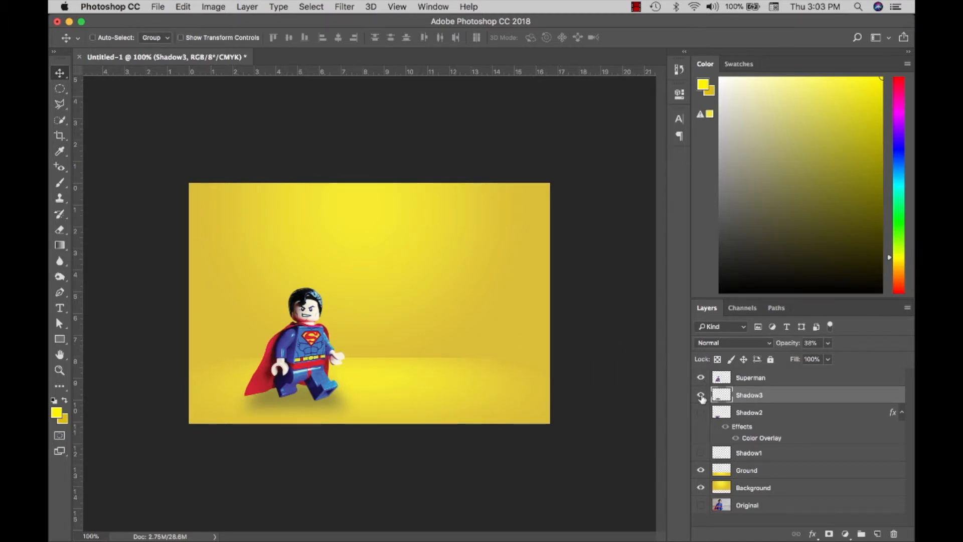
left_click(702, 396)
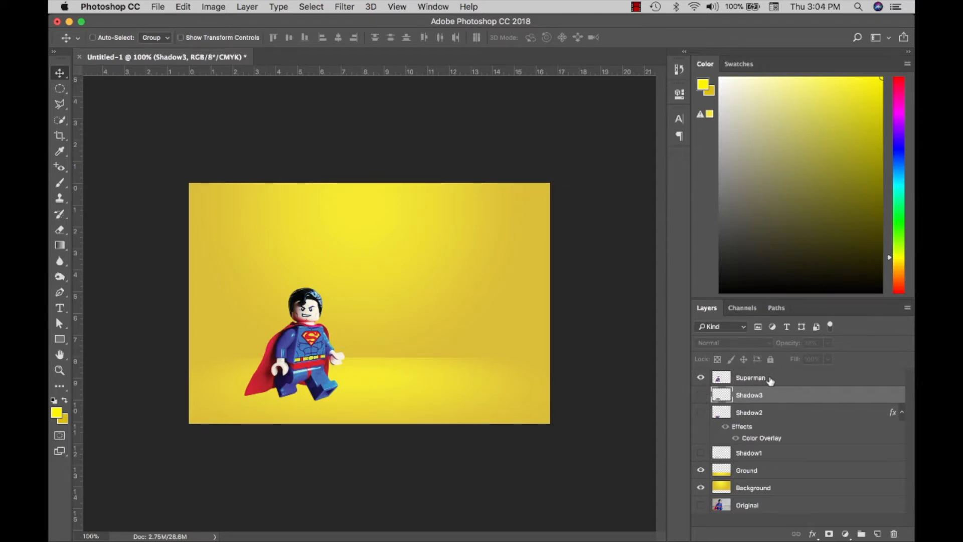
Step: Duplicate the Superman layer as a layer named reflection and place it directly below the Superman layer
left_click(771, 381)
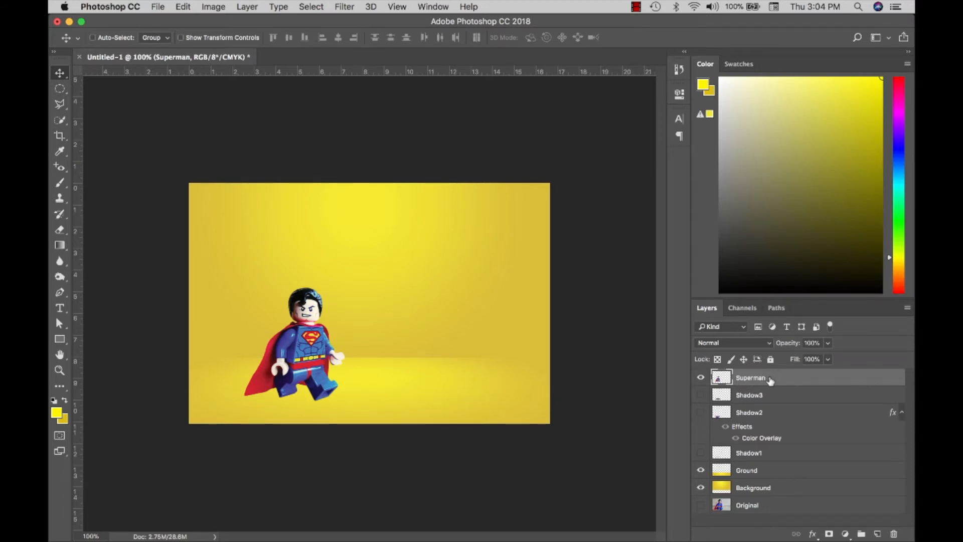
key("super+j")
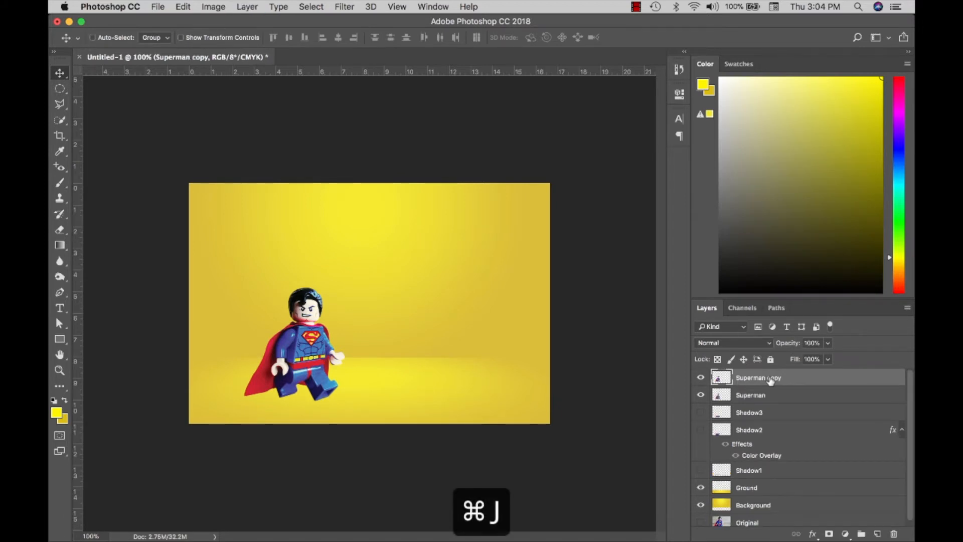
double_click(771, 378)
type("ceflection")
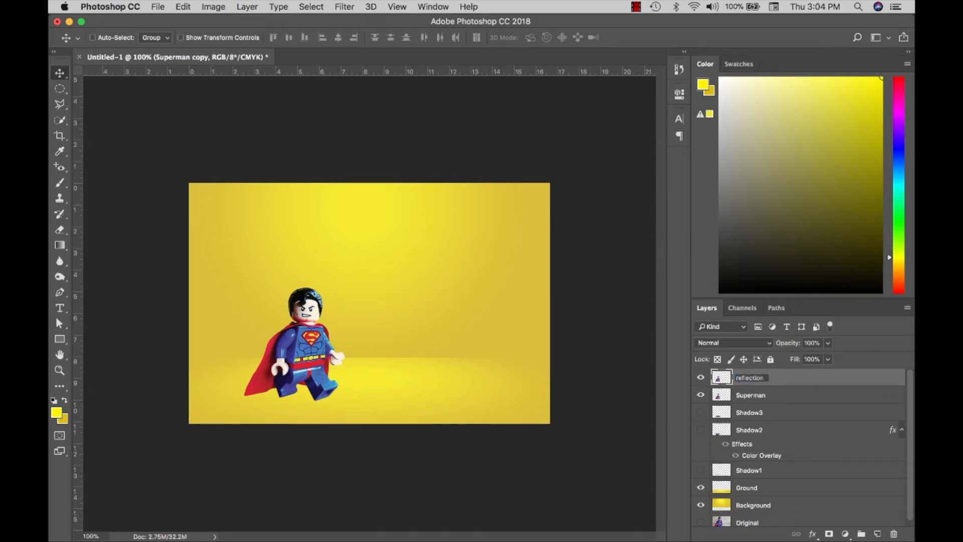
key("Return")
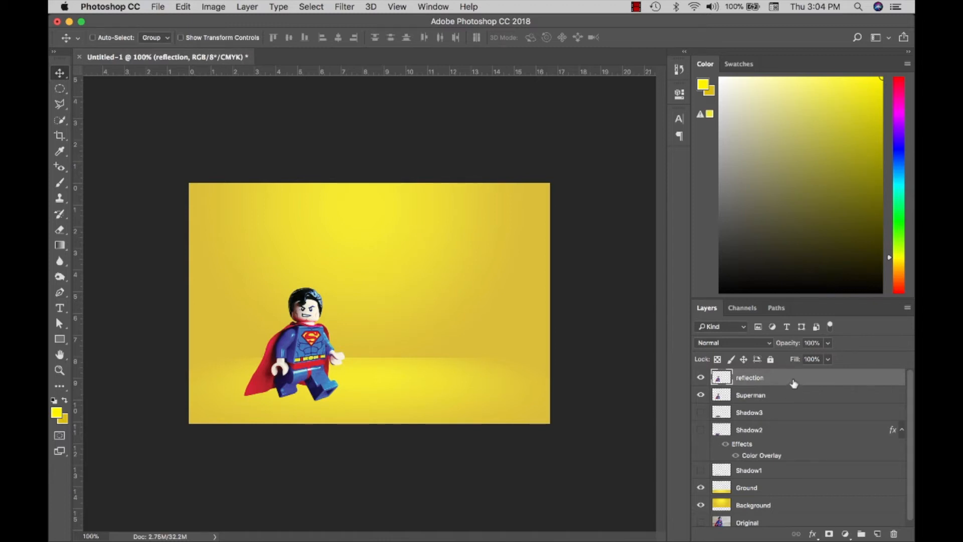
left_click_drag(794, 384, 793, 403)
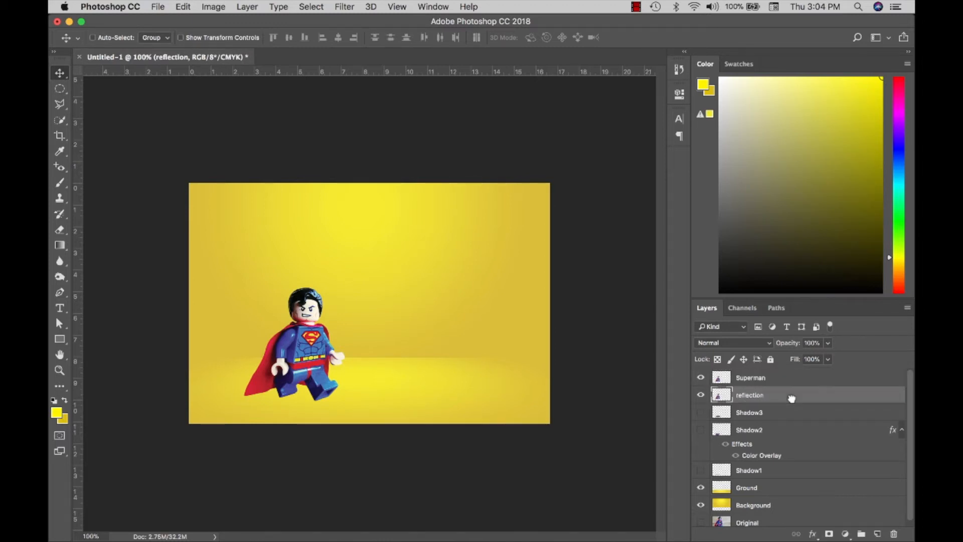
Step: Flip the reflection layer vertically and move it down so its feet meet the original figure's feet
key("super+t")
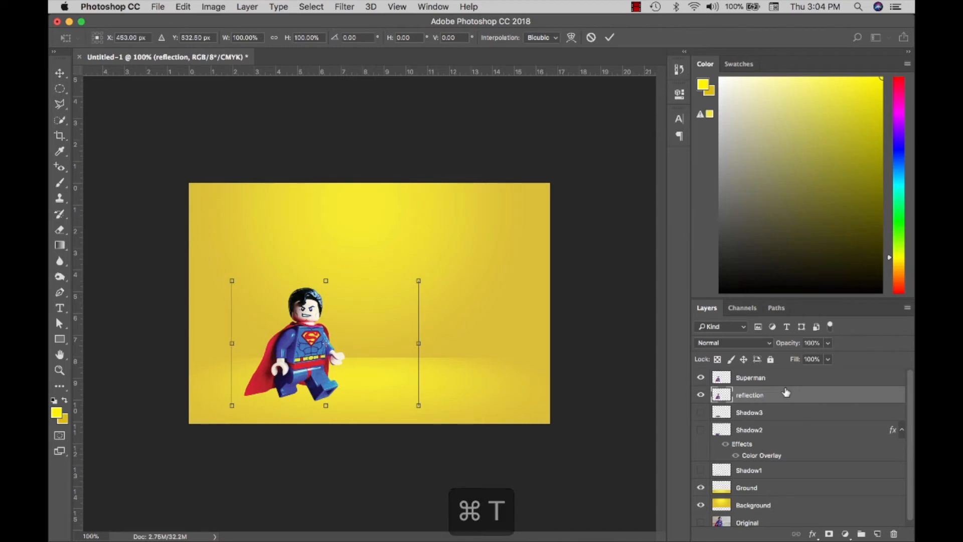
right_click(351, 330)
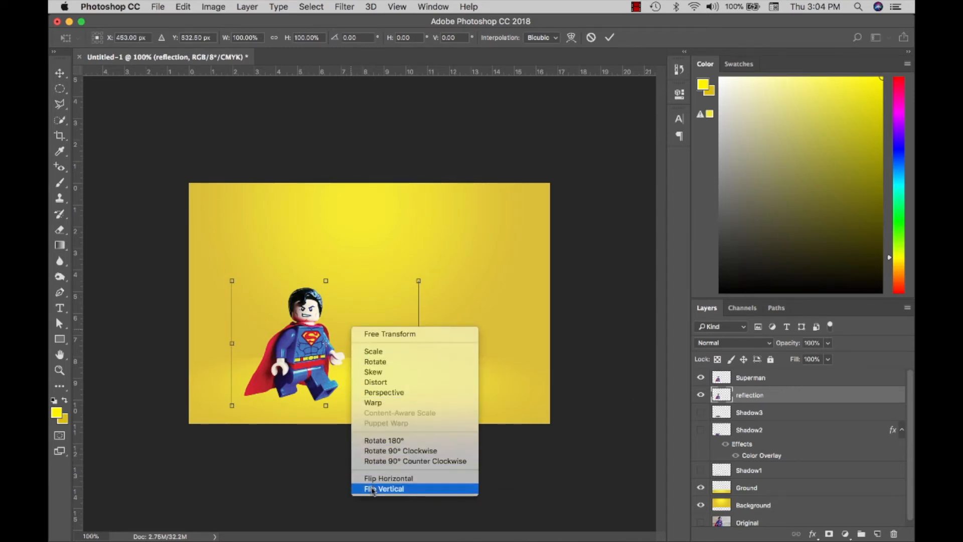
left_click(373, 488)
key("Return")
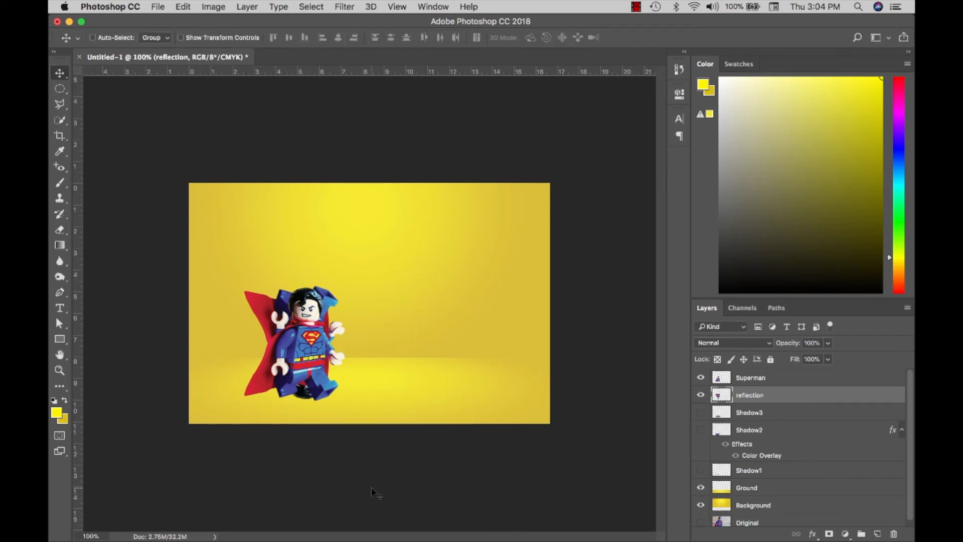
left_click_drag(329, 324, 325, 431)
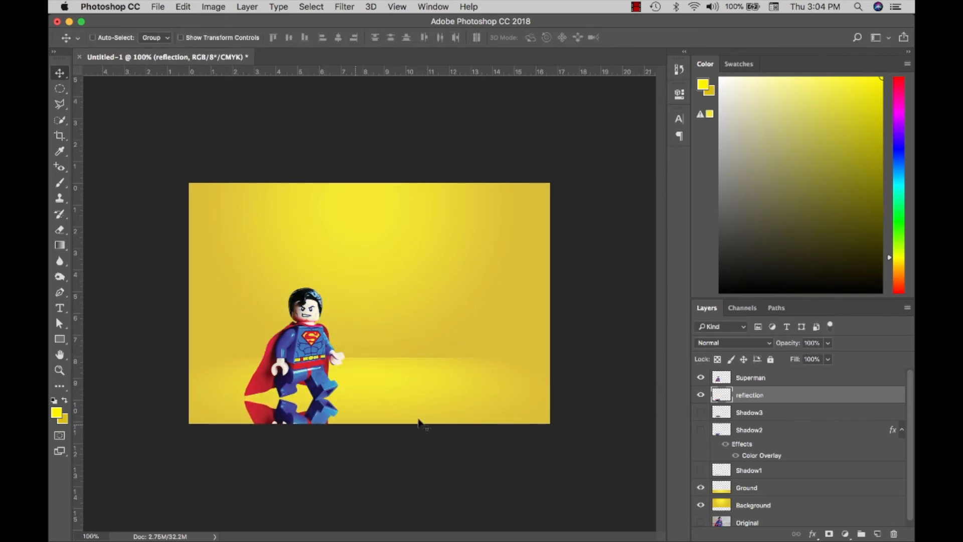
Step: Lower the reflection layer's opacity to 33%
left_click(828, 342)
left_click_drag(831, 357, 788, 364)
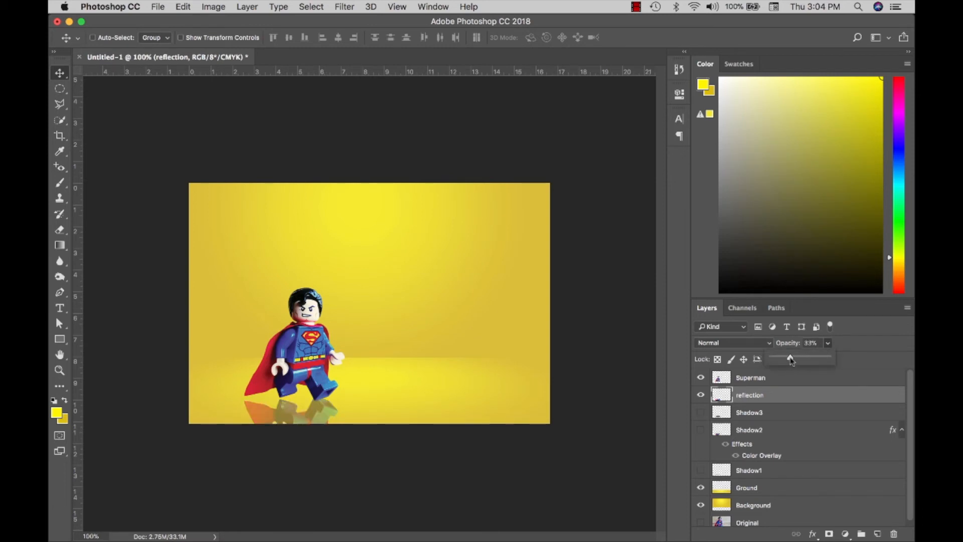
left_click_drag(355, 441, 333, 432)
Step: Skew the reflection by pulling its lower-left corner outward
key("super+t")
right_click(311, 416)
left_click(324, 414)
left_click_drag(229, 512, 189, 512)
left_click(610, 37)
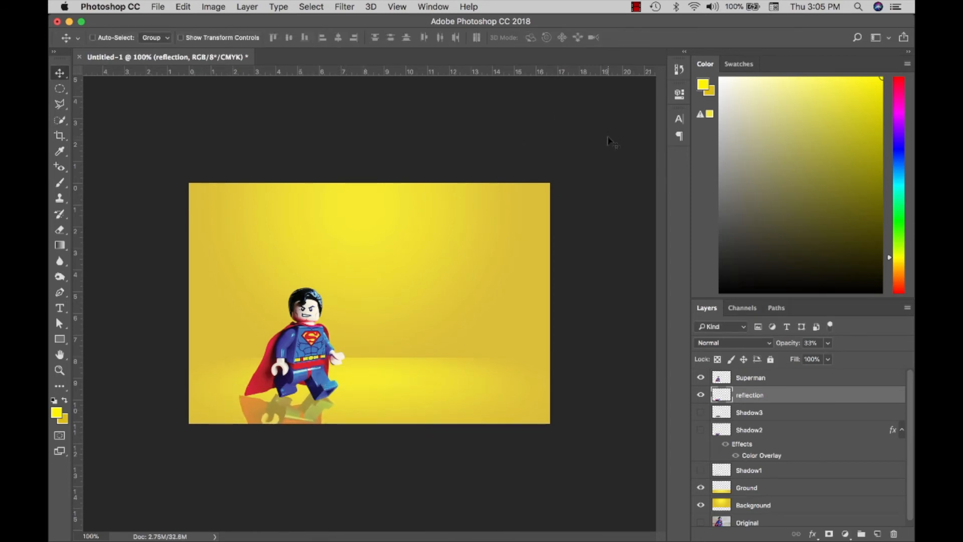
Step: Move the Superman and reflection layers together up and to the right so the feet meet the ground's horizon
left_click(783, 379, "shift")
mouse_move(382, 394)
left_mouse_down()
mouse_move(420, 343)
mouse_move(396, 401)
left_mouse_up()
Step: Readjust the reflection layer with Free Transform and lower its opacity to 8%
left_click(750, 395)
key("super+t")
left_click_drag(470, 359, 476, 367)
left_click(610, 39)
left_click(828, 343)
left_click_drag(827, 358, 814, 358)
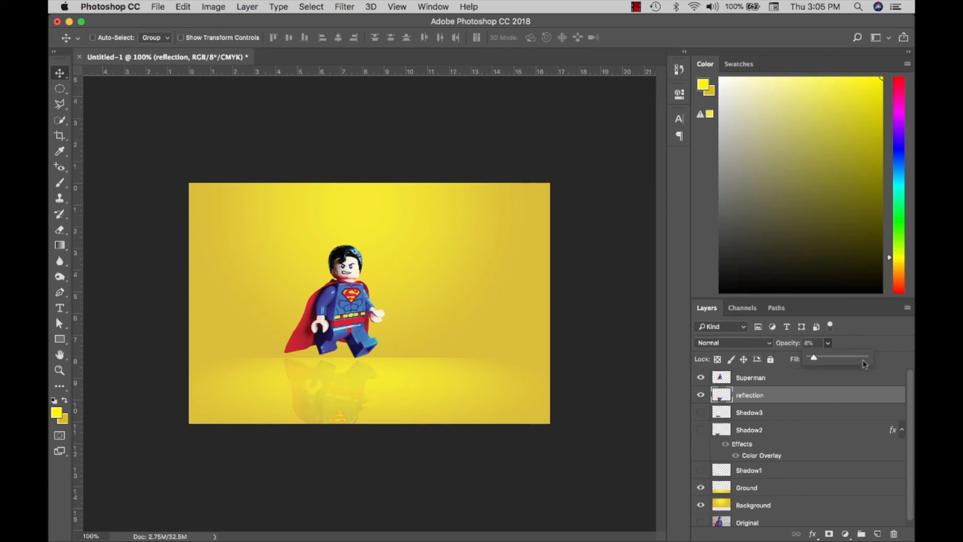